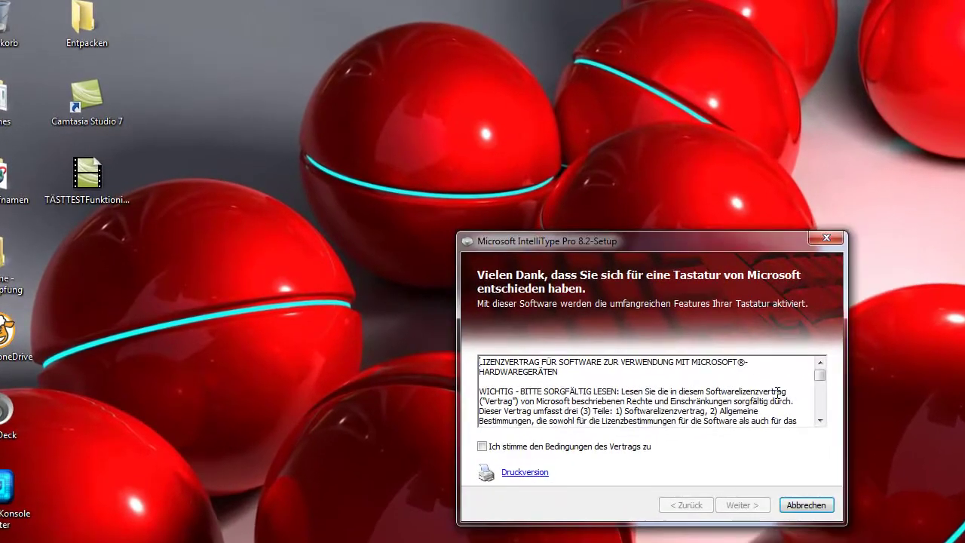
- Review and accept the licence terms of the IntelliType Pro 8.2 setup, and continue to the installation options
{"action": "scroll", "coordinate": [678, 381], "scroll_direction": "down", "scroll_amount": 3}
{"action": "scroll", "coordinate": [628, 388], "scroll_direction": "up", "scroll_amount": 2}
{"action": "scroll", "coordinate": [654, 407], "scroll_direction": "up", "scroll_amount": 1}
{"action": "left_click_drag", "start_coordinate": [788, 394], "coordinate": [573, 393]}
{"action": "left_click", "coordinate": [596, 385]}
{"action": "scroll", "coordinate": [596, 385], "scroll_direction": "down", "scroll_amount": 5}
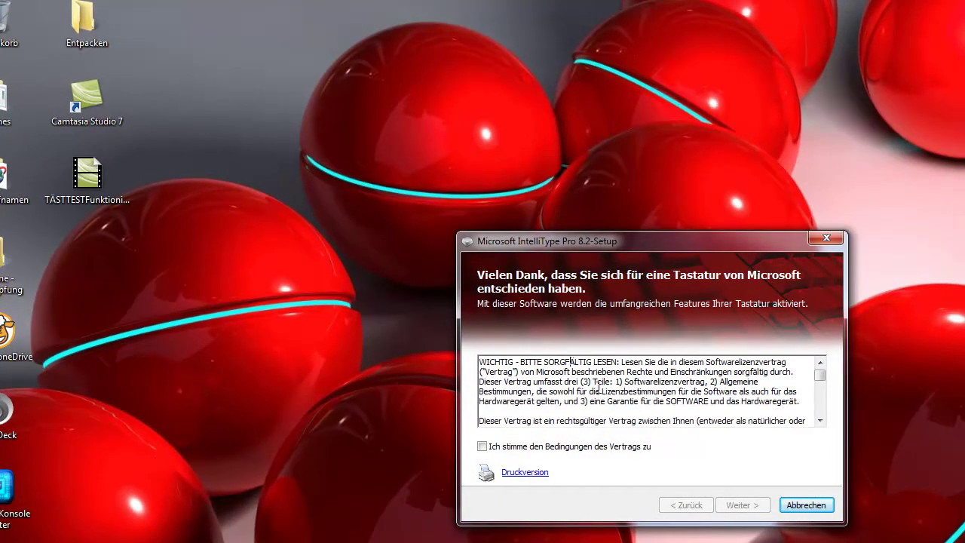
{"action": "scroll", "coordinate": [603, 391], "scroll_direction": "down", "scroll_amount": 4}
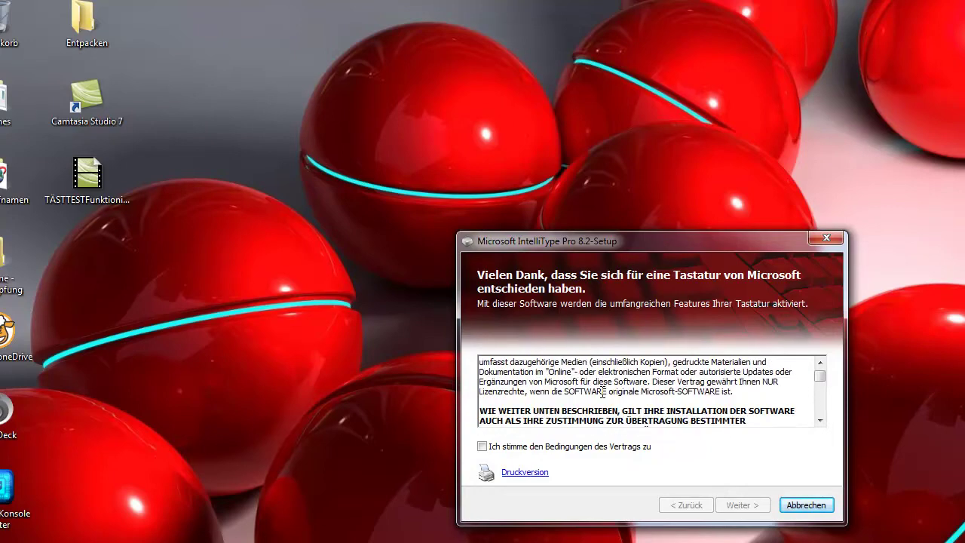
{"action": "left_click", "coordinate": [599, 447]}
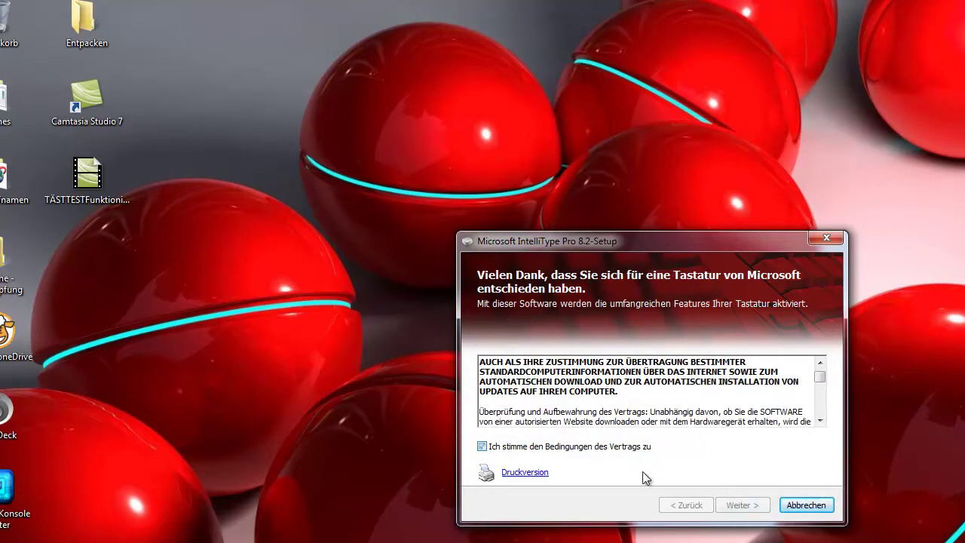
{"action": "left_click", "coordinate": [740, 504]}
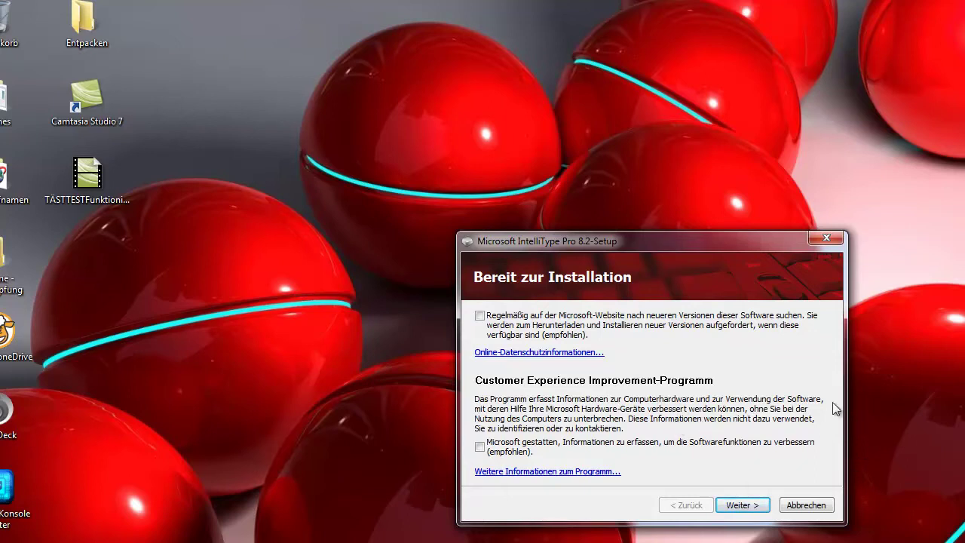
- Install the keyboard software with regular checks for newer versions enabled, and finish the setup
{"action": "left_click", "coordinate": [543, 321]}
{"action": "left_click", "coordinate": [752, 509]}
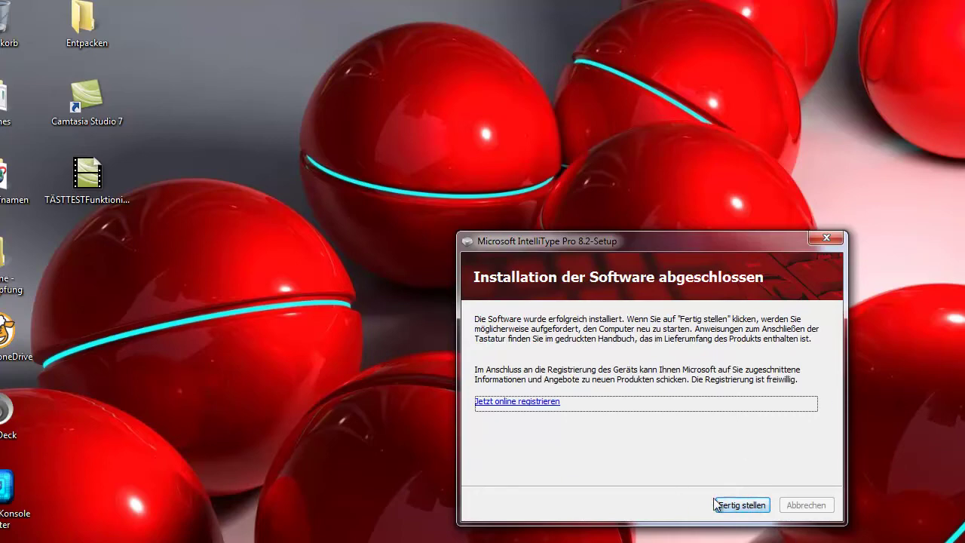
{"action": "left_click", "coordinate": [737, 505]}
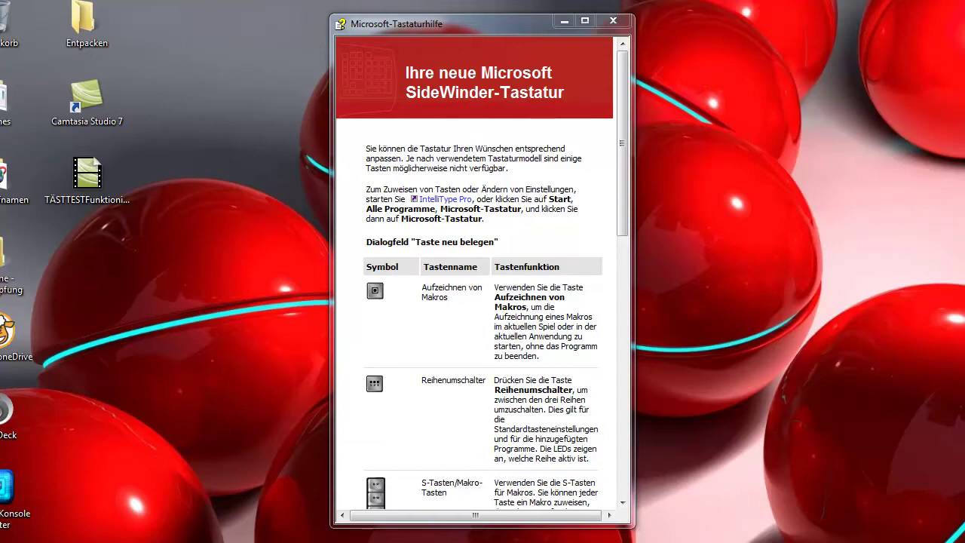
- Read through the SideWinder keyboard help on special keys and their functions, and close it
{"action": "scroll", "coordinate": [483, 452], "scroll_direction": "down", "scroll_amount": 7}
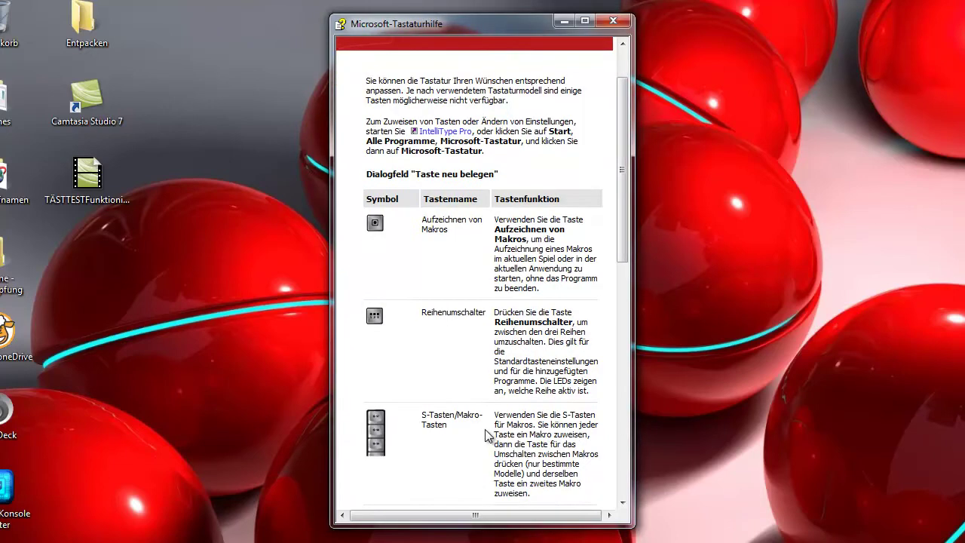
{"action": "scroll", "coordinate": [487, 436], "scroll_direction": "down", "scroll_amount": 9}
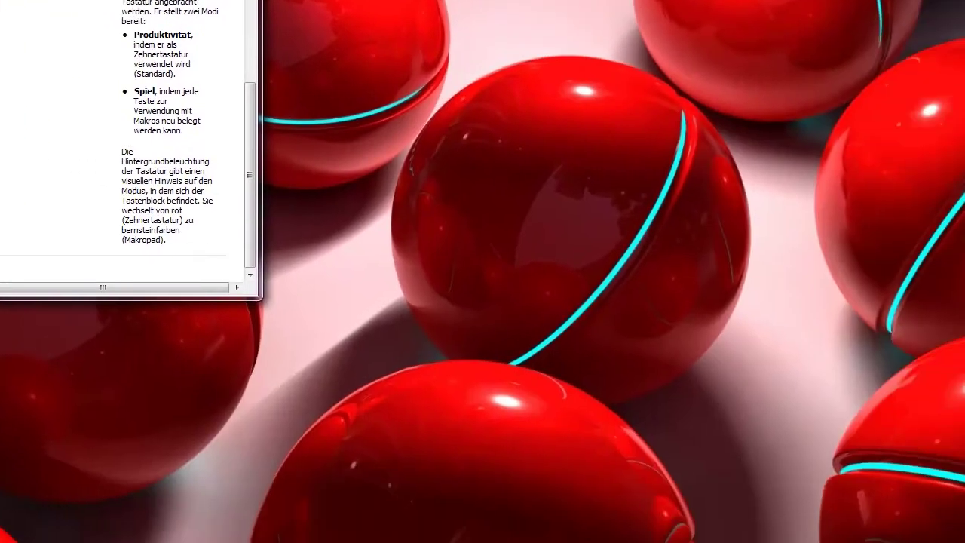
{"action": "key", "text": "alt+F4"}
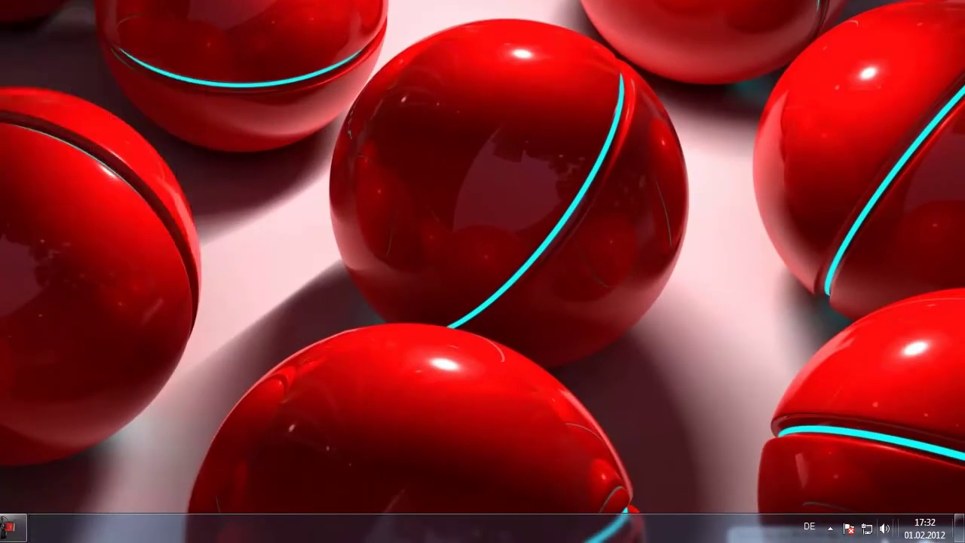
- Examine the reassignment options for the Wdg./Pause key in the keyboard properties, and cancel without changing them
{"action": "left_click", "coordinate": [830, 528]}
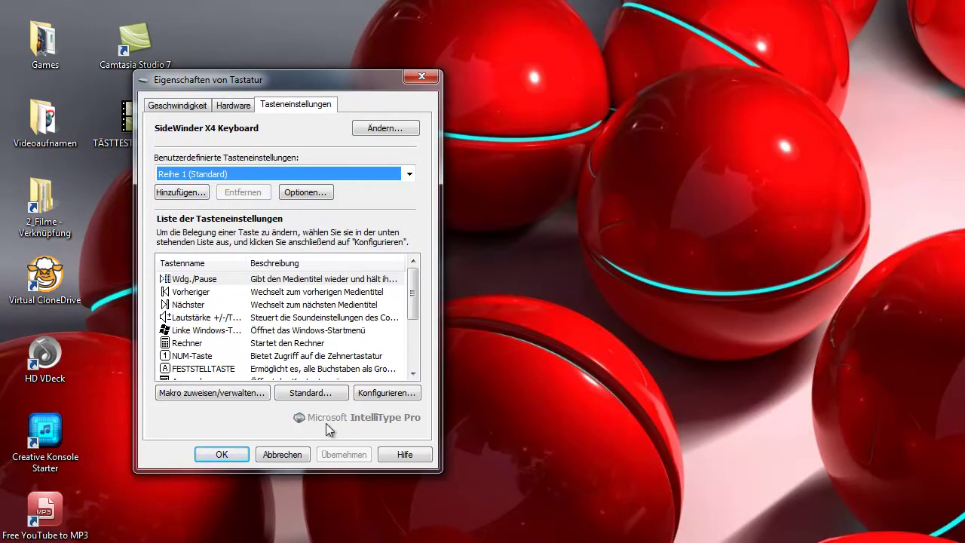
{"action": "left_click", "coordinate": [187, 279]}
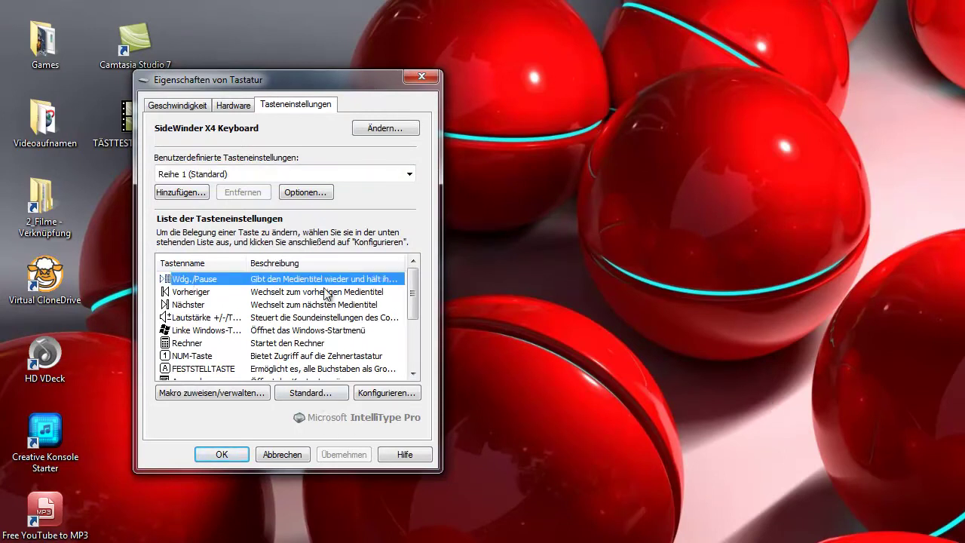
{"action": "left_click", "coordinate": [384, 392]}
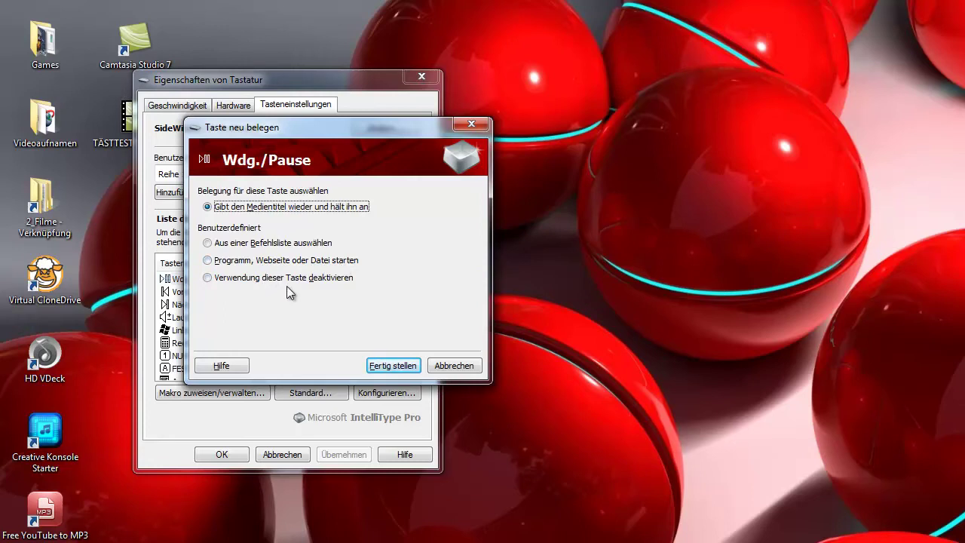
{"action": "left_click", "coordinate": [471, 370]}
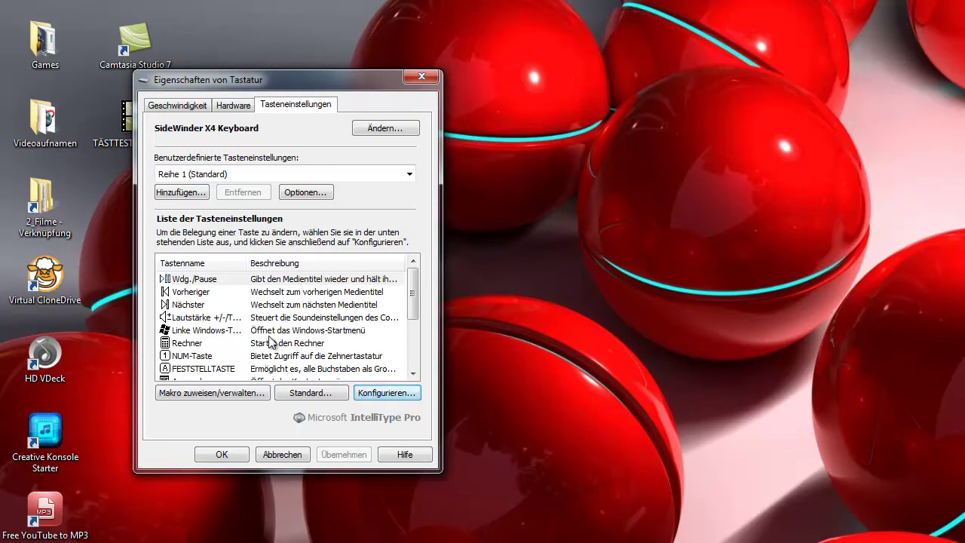
- Look through the list of key settings from the Rechner key down to the macro keys, and select S1
{"action": "left_click", "coordinate": [236, 344]}
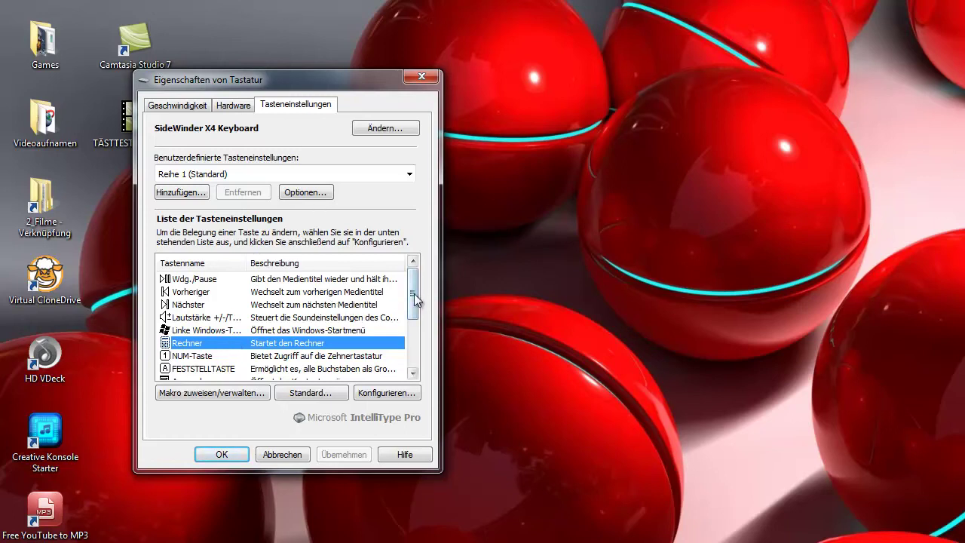
{"action": "left_click_drag", "start_coordinate": [411, 302], "coordinate": [419, 360]}
{"action": "scroll", "coordinate": [290, 362], "scroll_direction": "up", "scroll_amount": 3}
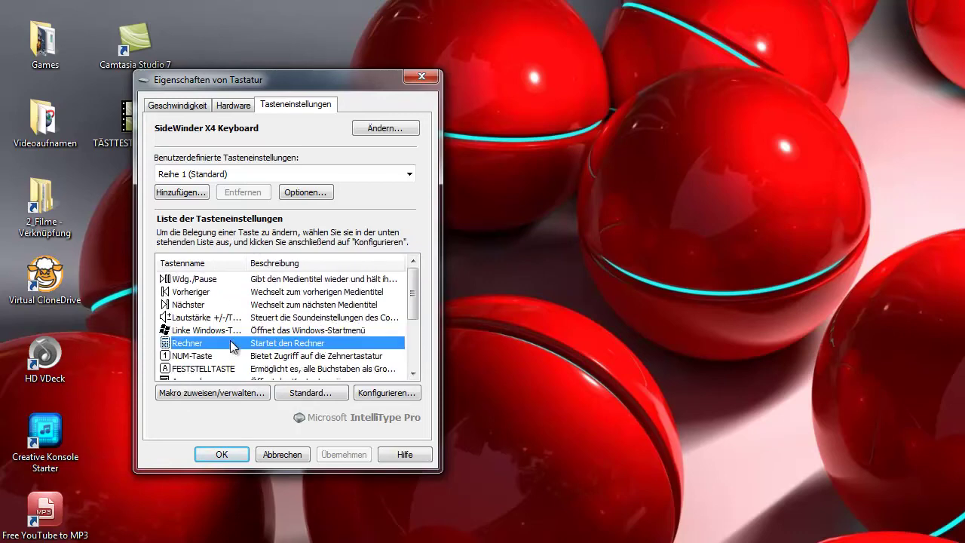
{"action": "scroll", "coordinate": [233, 350], "scroll_direction": "down", "scroll_amount": 3}
{"action": "left_click", "coordinate": [193, 304]}
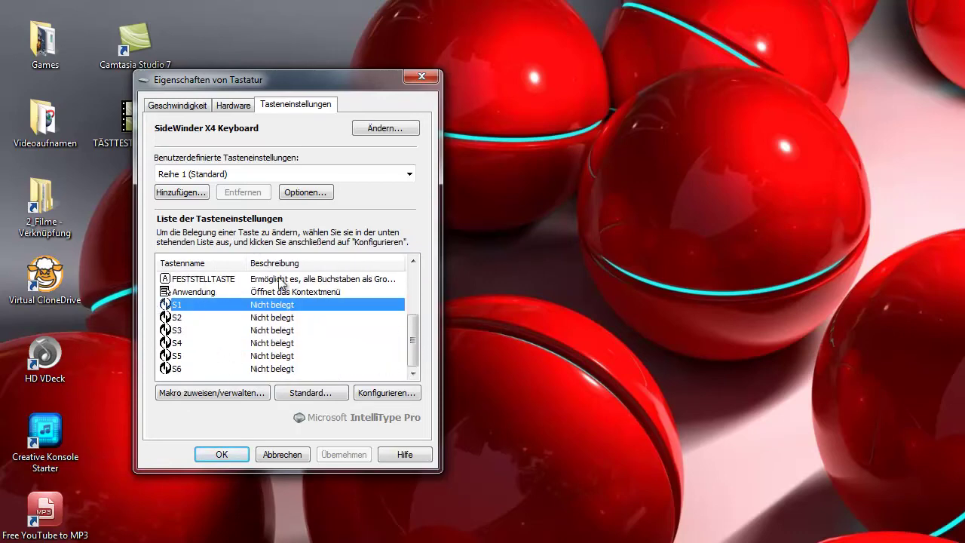
- Inspect the SideWinder X4 Keyboard's hardware details and the character repeat speed settings
{"action": "left_click", "coordinate": [233, 104]}
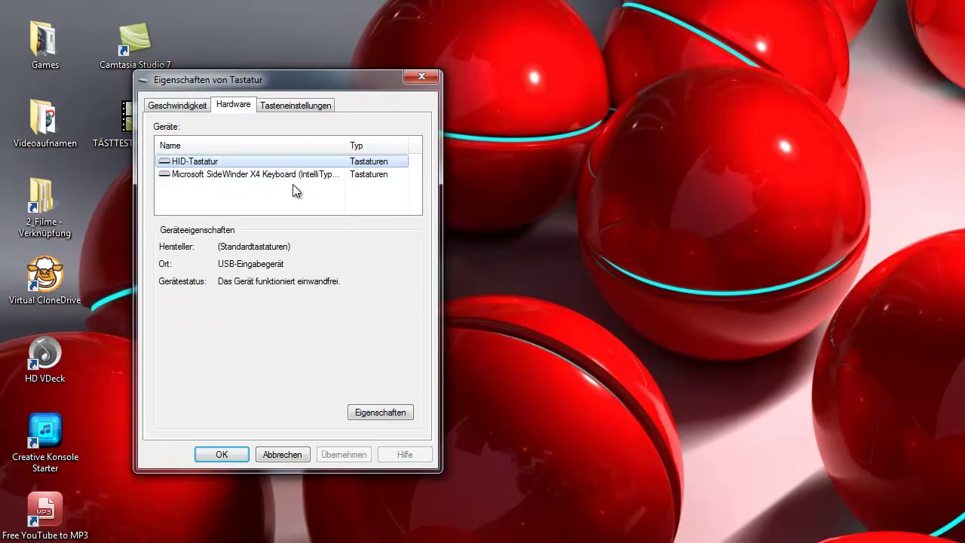
{"action": "left_click", "coordinate": [372, 174]}
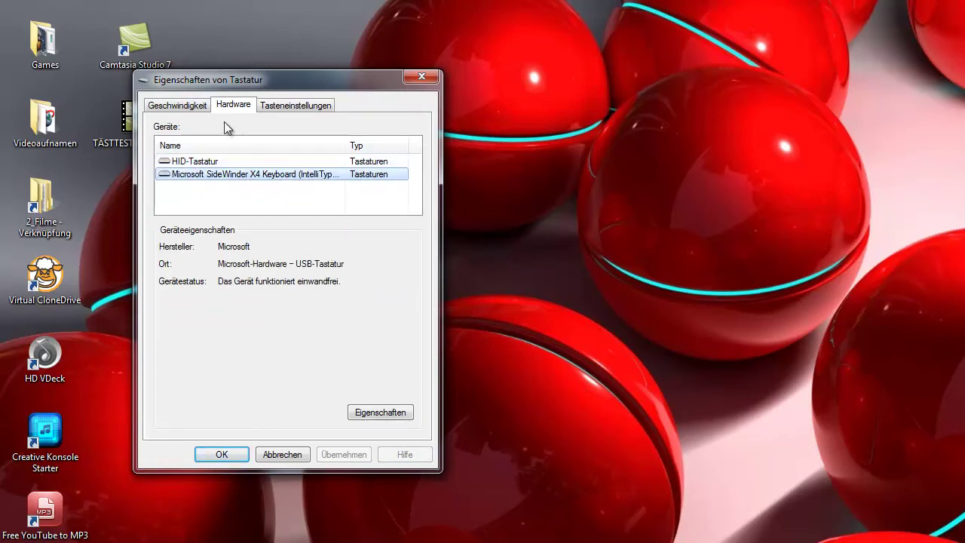
{"action": "left_click", "coordinate": [194, 108]}
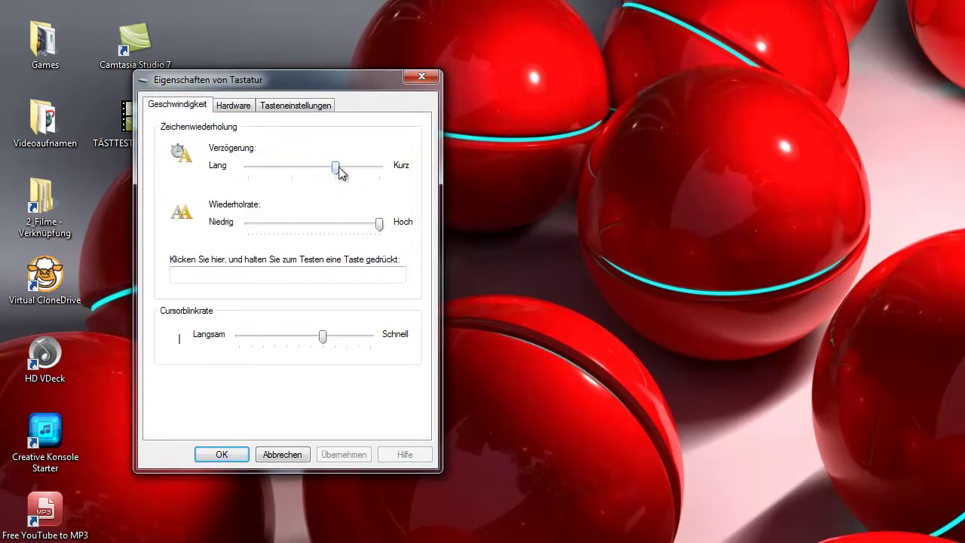
- Return to the key settings and view the available standard rows and automatic program settings, keeping Reihe 1 (Standard)
{"action": "left_click", "coordinate": [291, 105]}
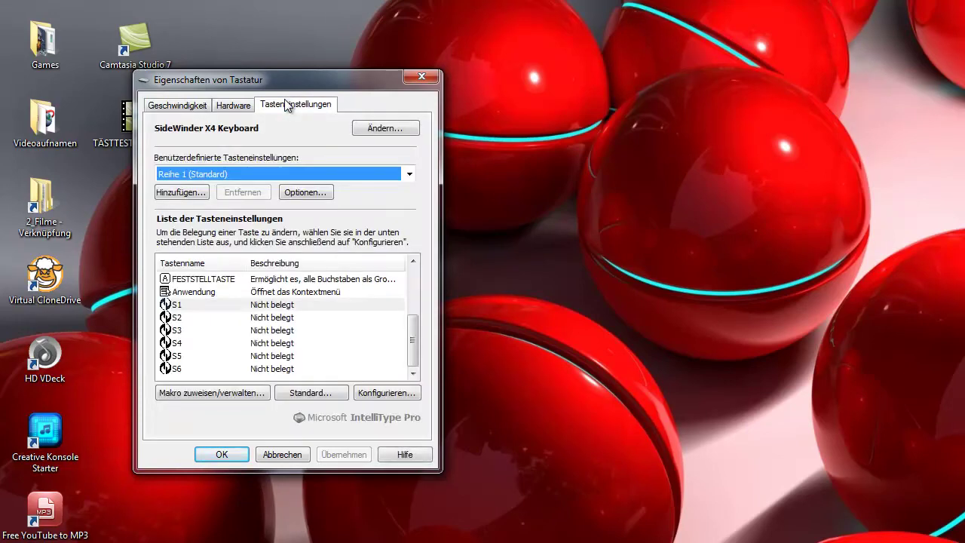
{"action": "left_click", "coordinate": [314, 172]}
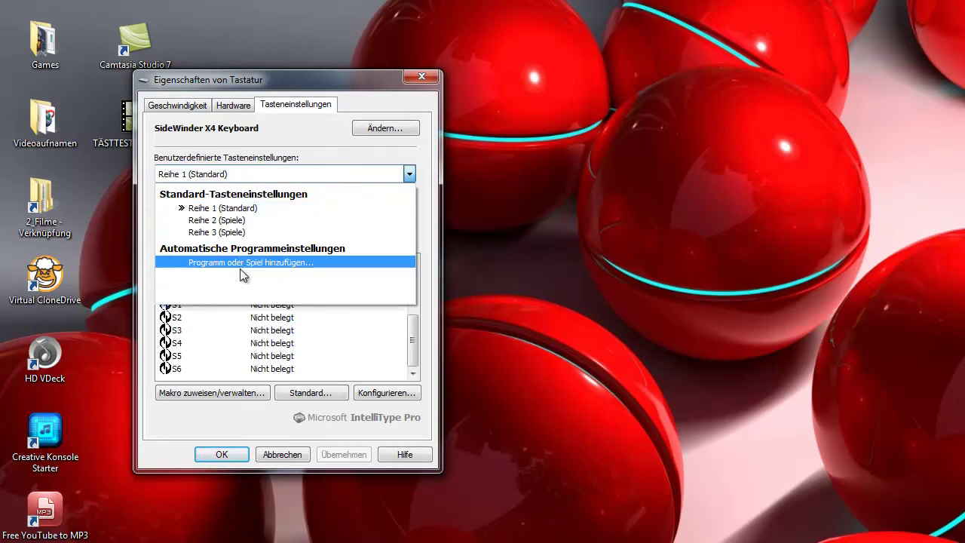
{"action": "left_click", "coordinate": [324, 164]}
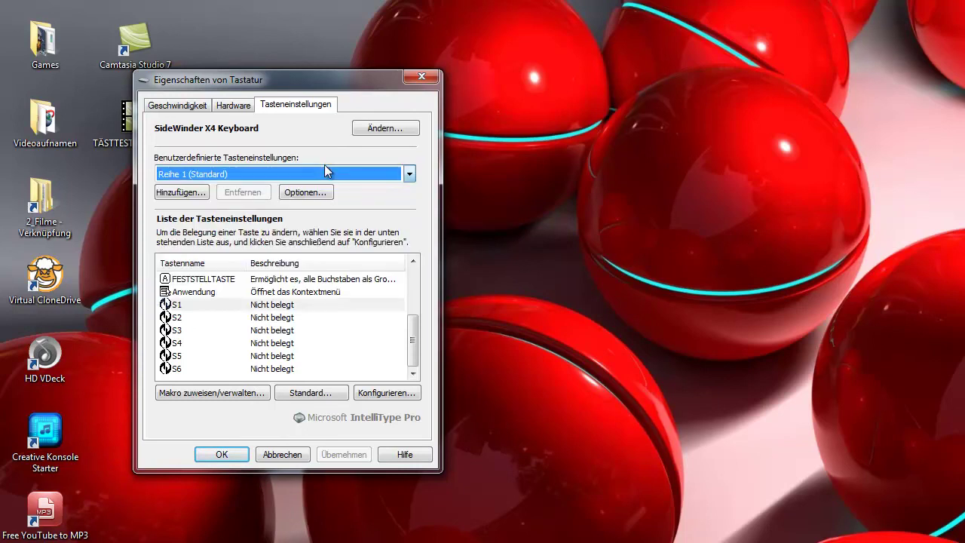